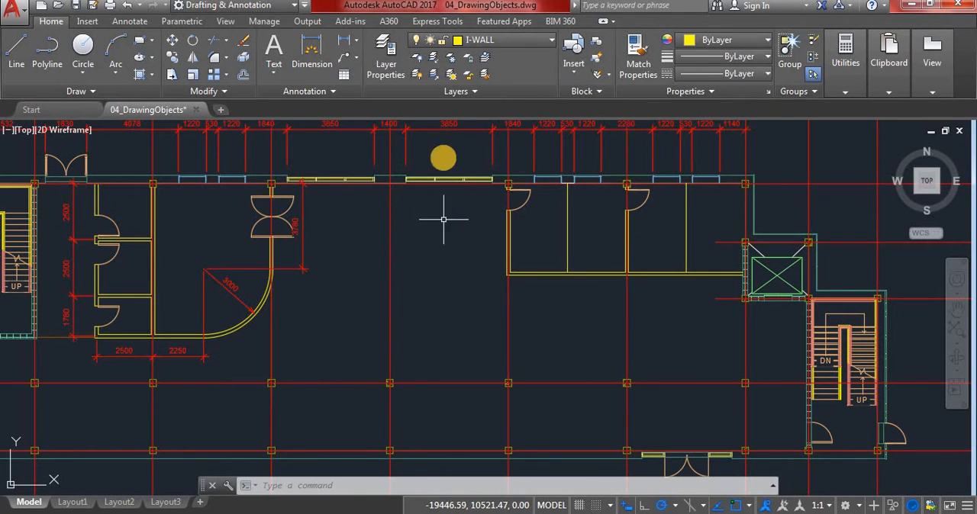
Create a new layer named I-FURN based on the properties of the A-AREA layer
click(447, 154)
click(378, 49)
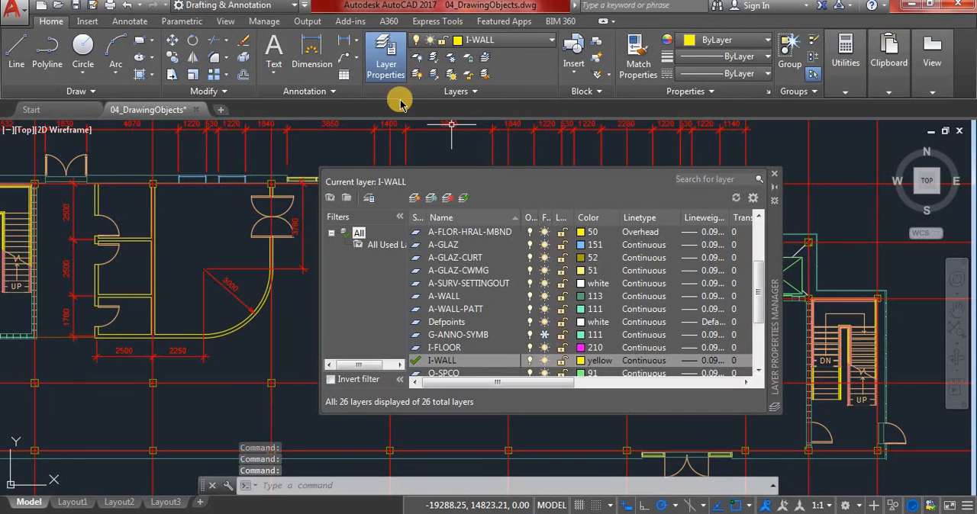
click(450, 296)
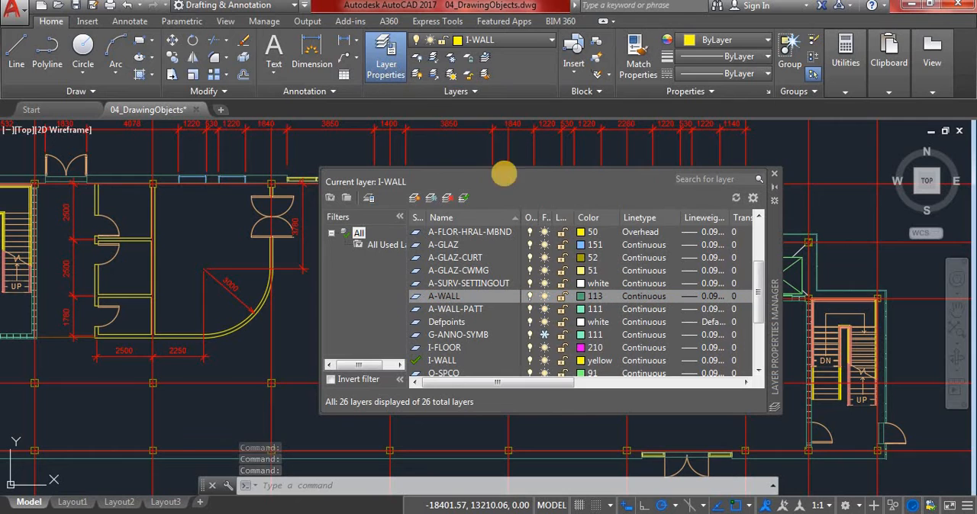
drag(763, 277, 759, 233)
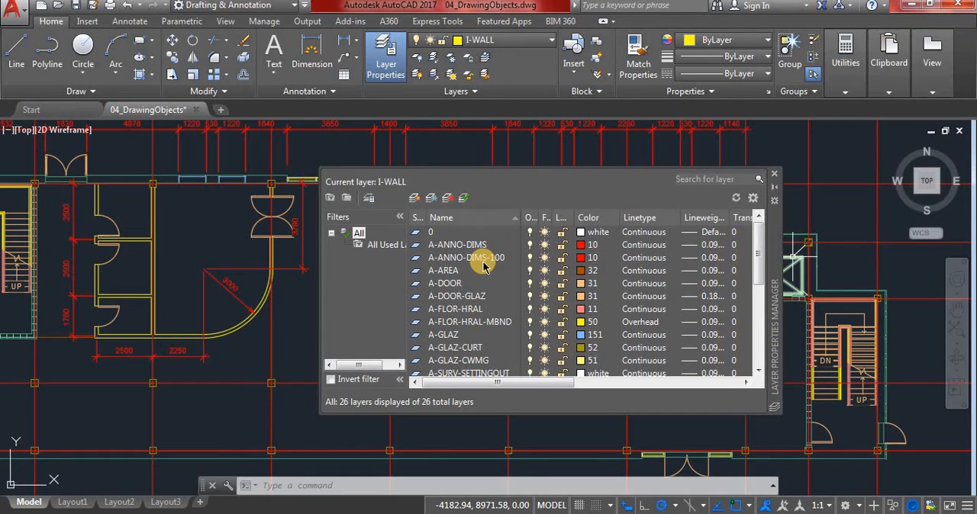
click(446, 271)
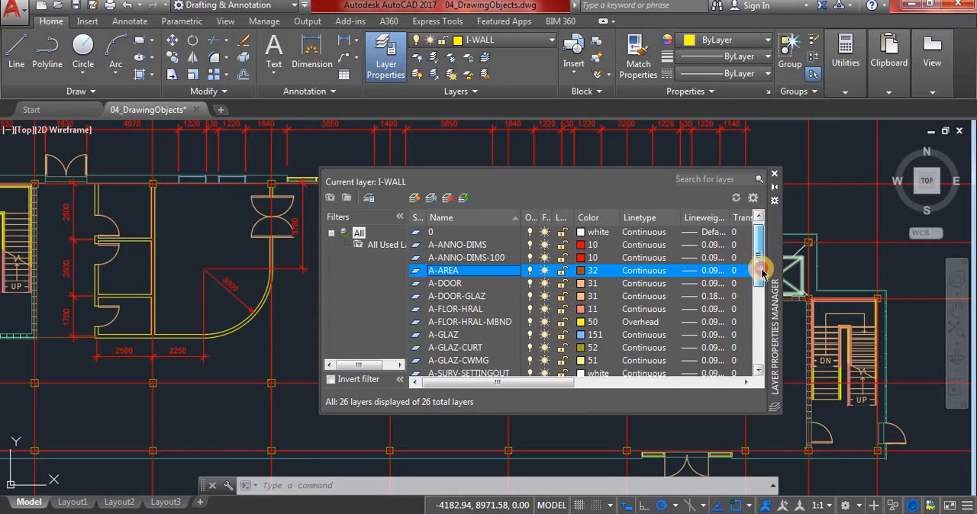
mouse_move(761, 273)
mouse_down()
mouse_move(774, 346)
mouse_move(756, 257)
mouse_up()
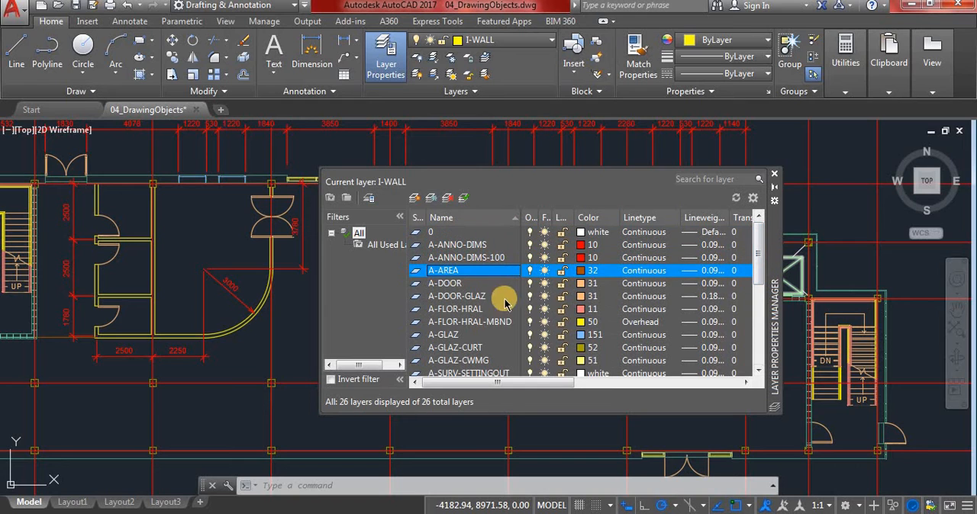
click(415, 201)
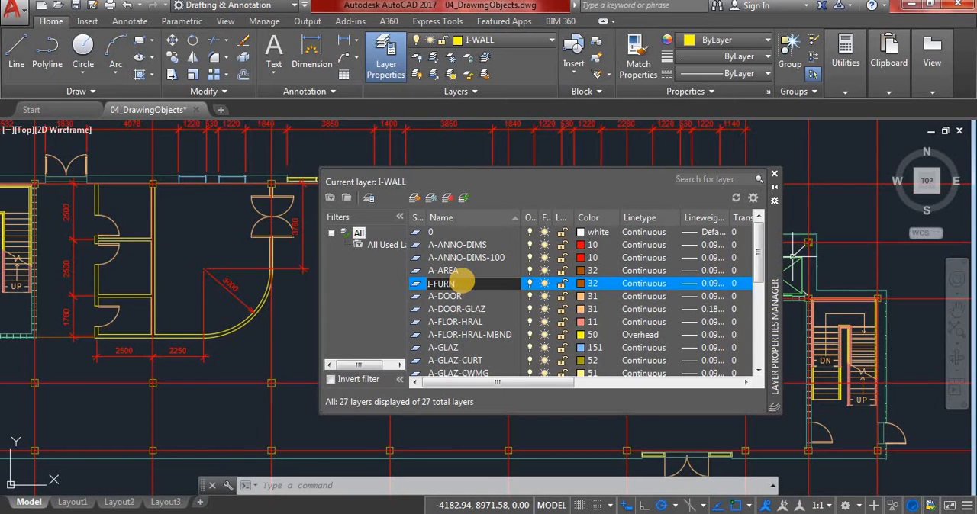
key(Return)
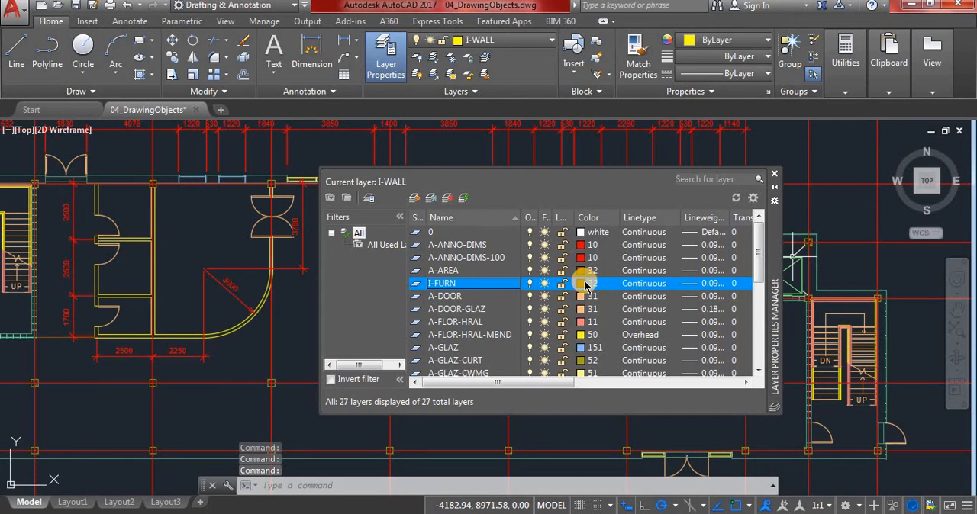
Set the I-FURN layer's color to index color 34 and close the layer manager
click(582, 283)
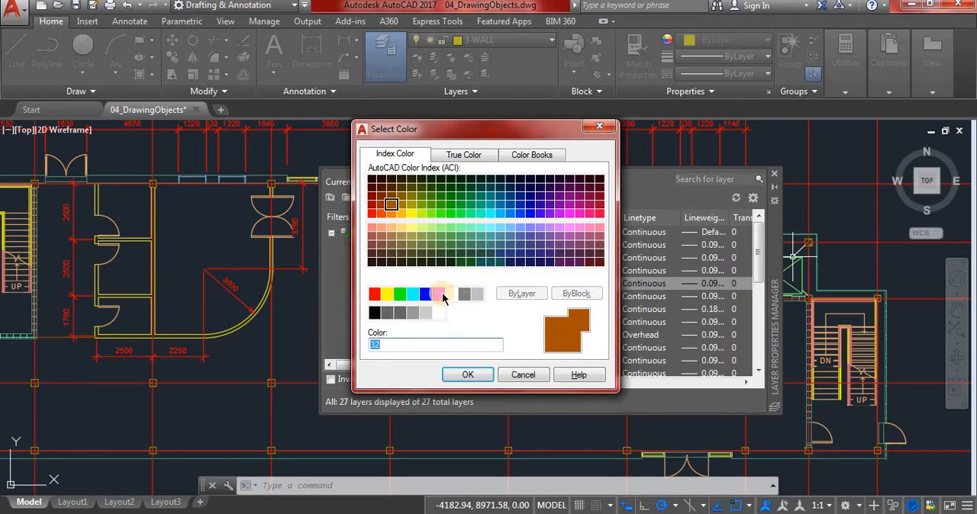
click(391, 199)
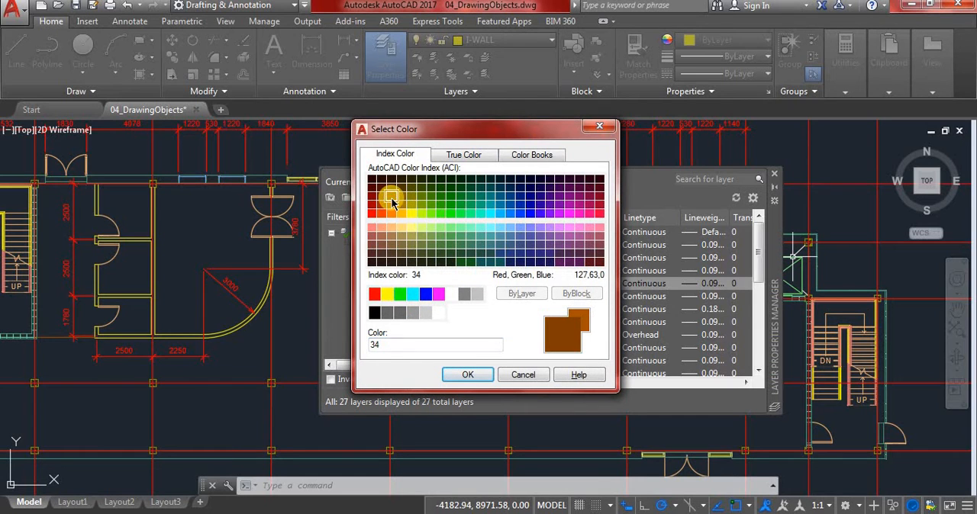
click(471, 375)
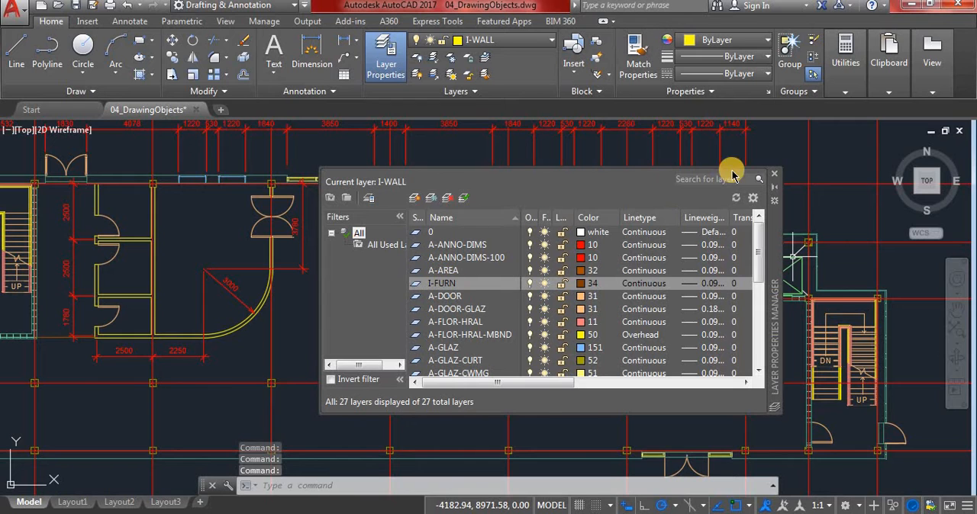
click(774, 174)
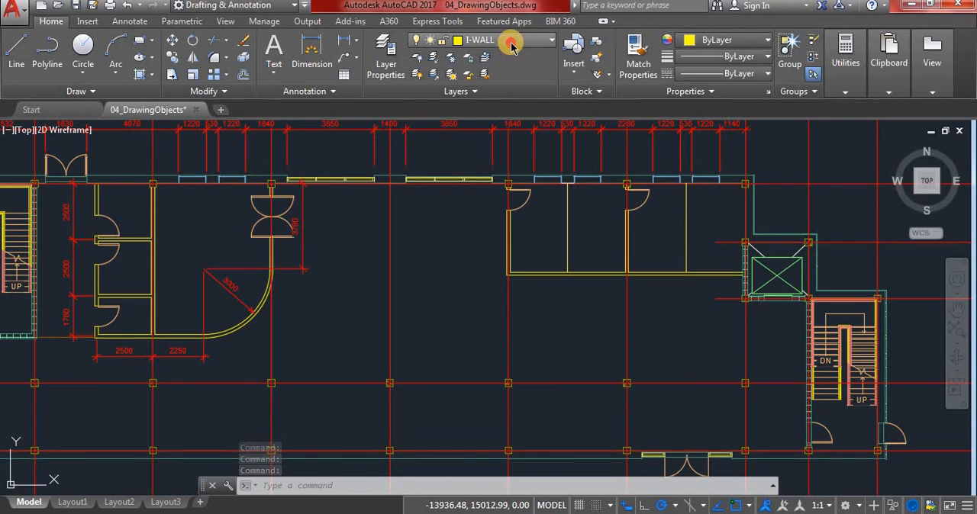
click(510, 42)
click(353, 57)
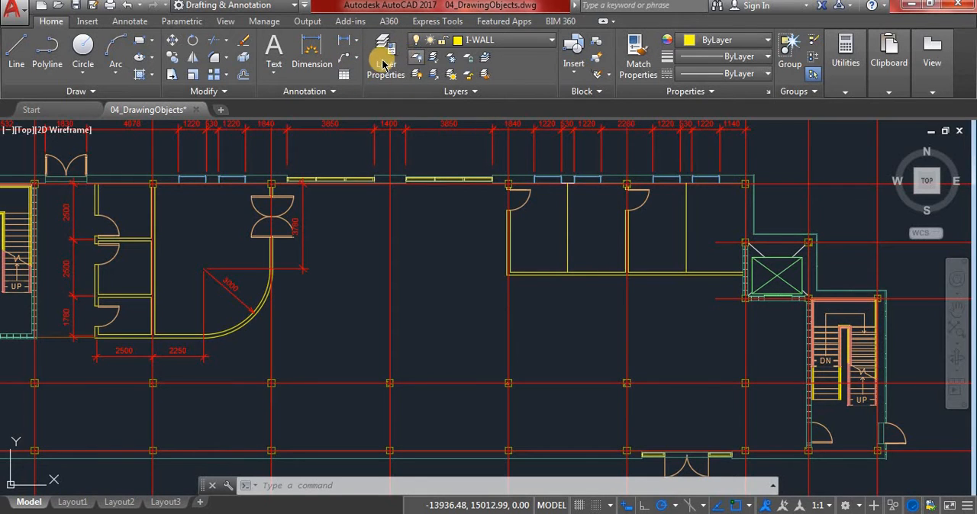
click(417, 75)
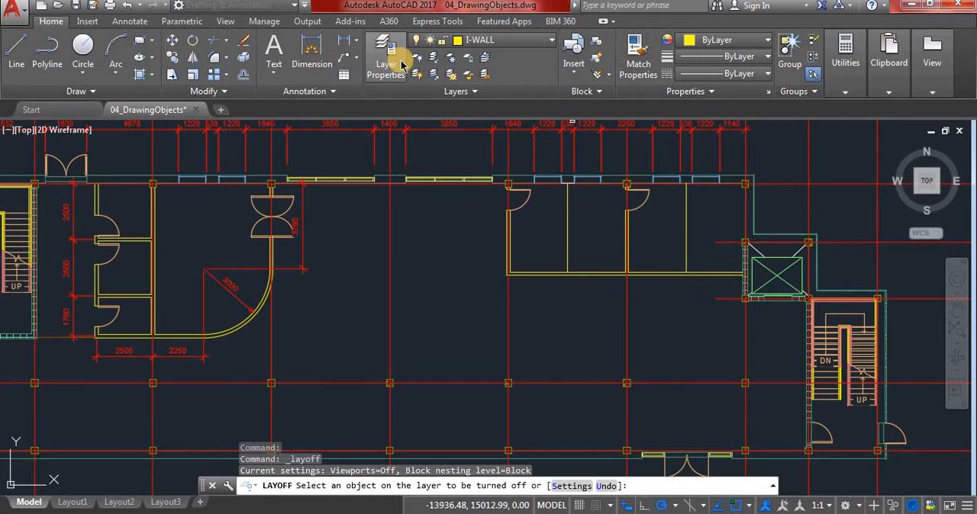
key(Escape)
key(Escape)
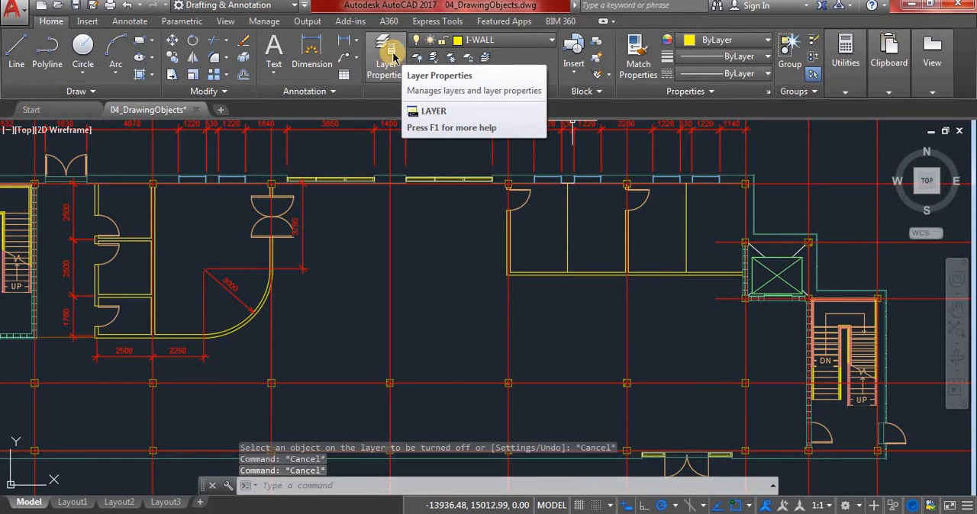
key(Escape)
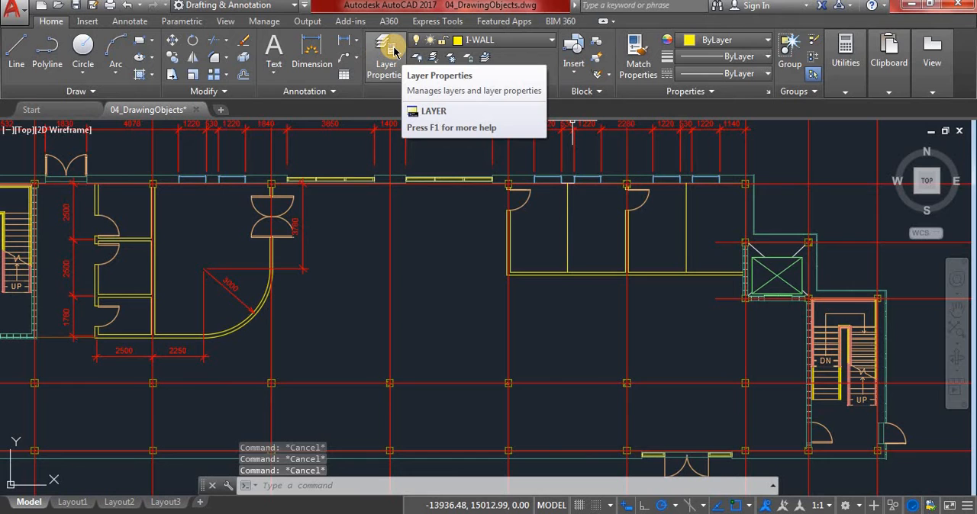
Make I-FURN the current layer and close the layer manager
click(394, 51)
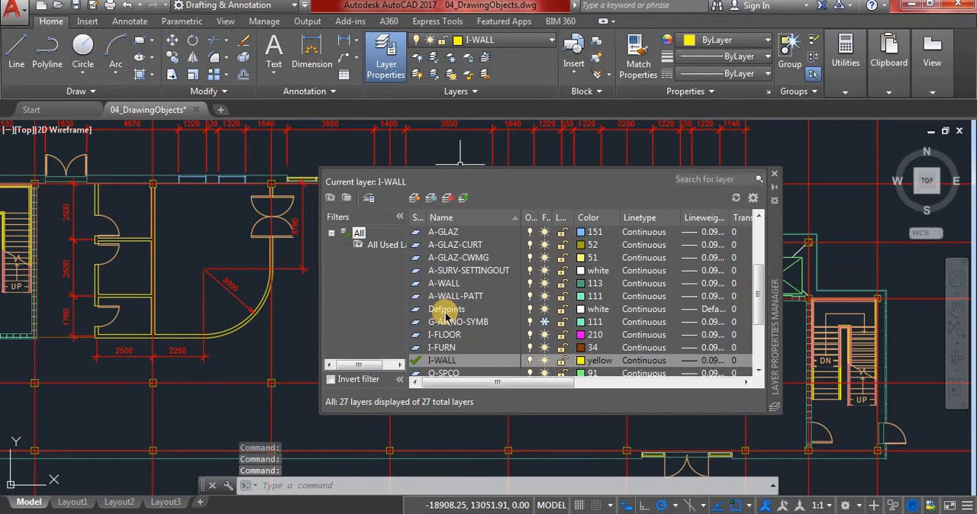
click(415, 348)
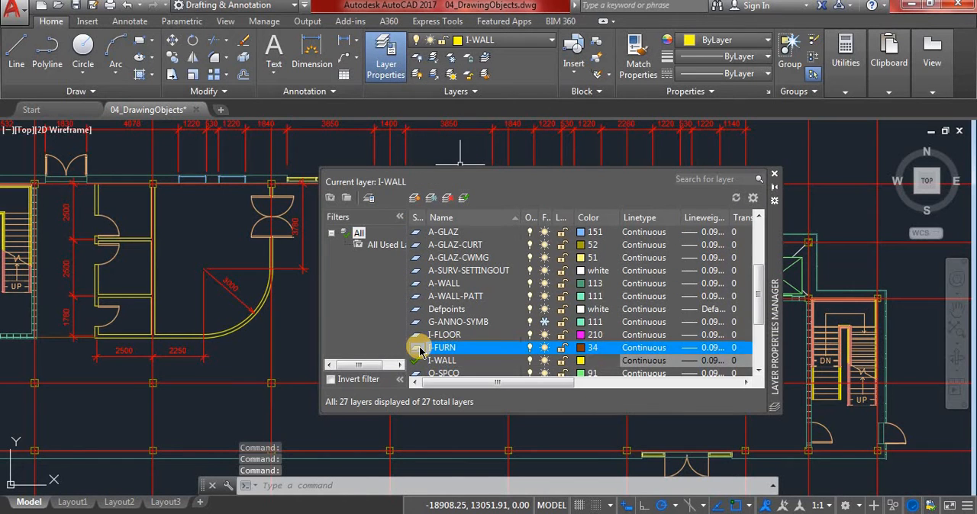
double_click(439, 348)
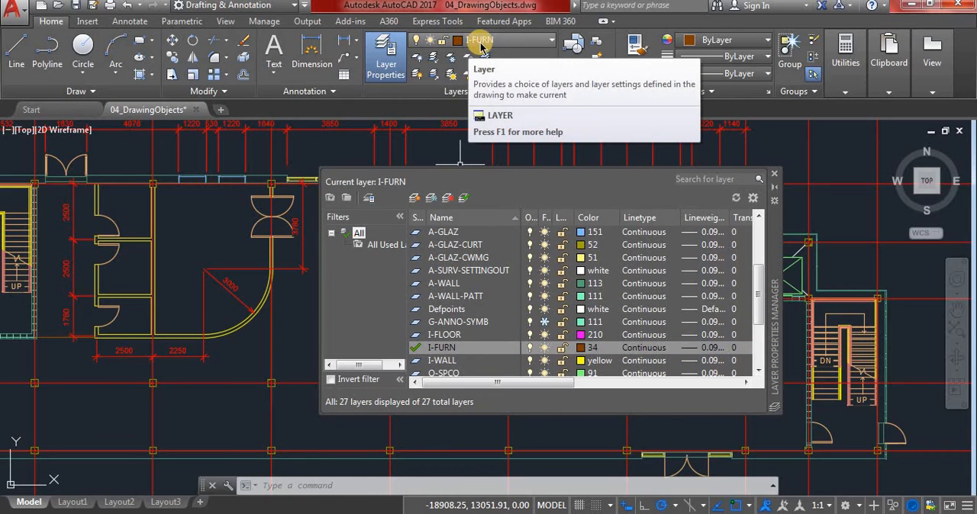
click(773, 174)
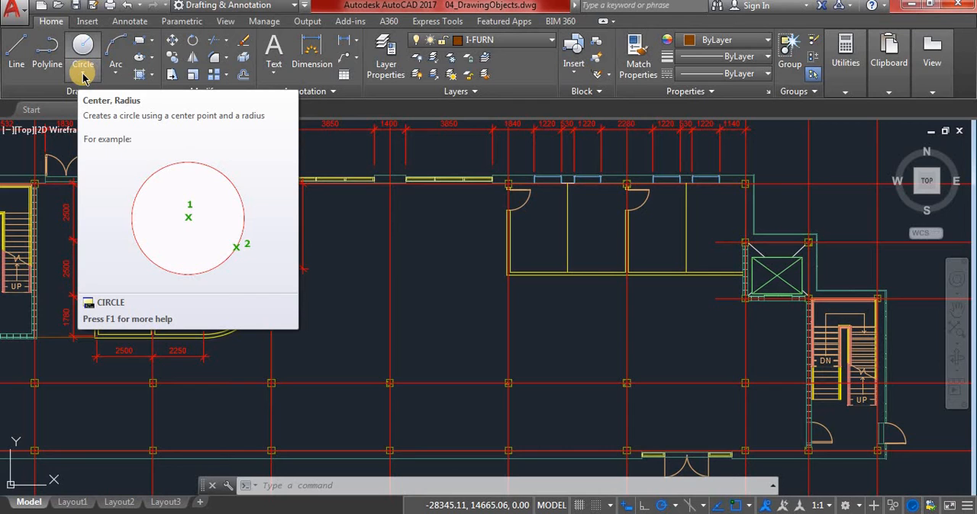
Draw a center-radius circle of radius 1000 in the open area between the curved-wall room and the two rooms east of it
click(77, 79)
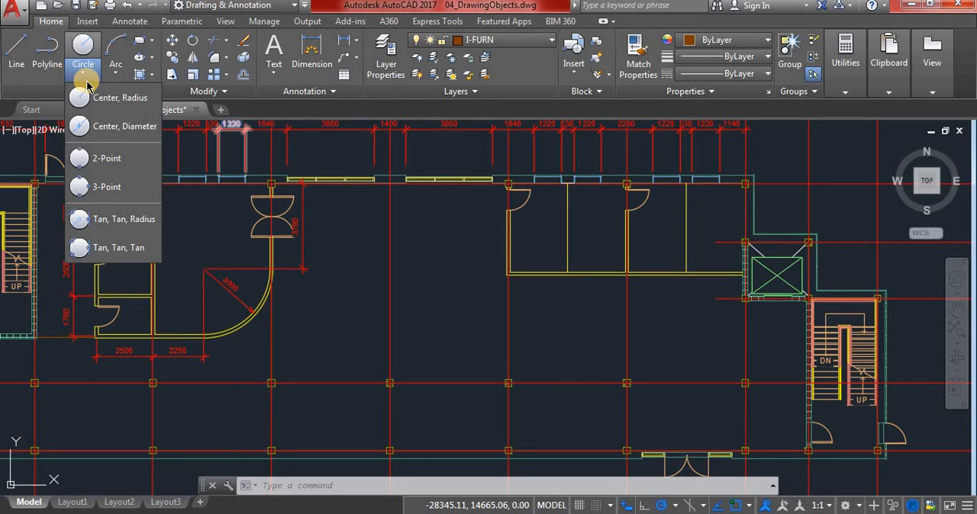
click(101, 100)
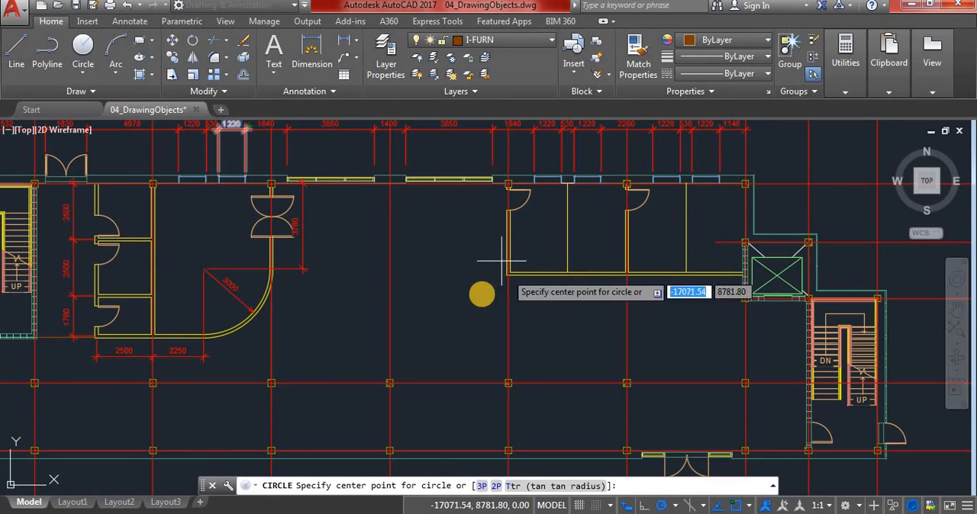
scroll(426, 259, up, 2)
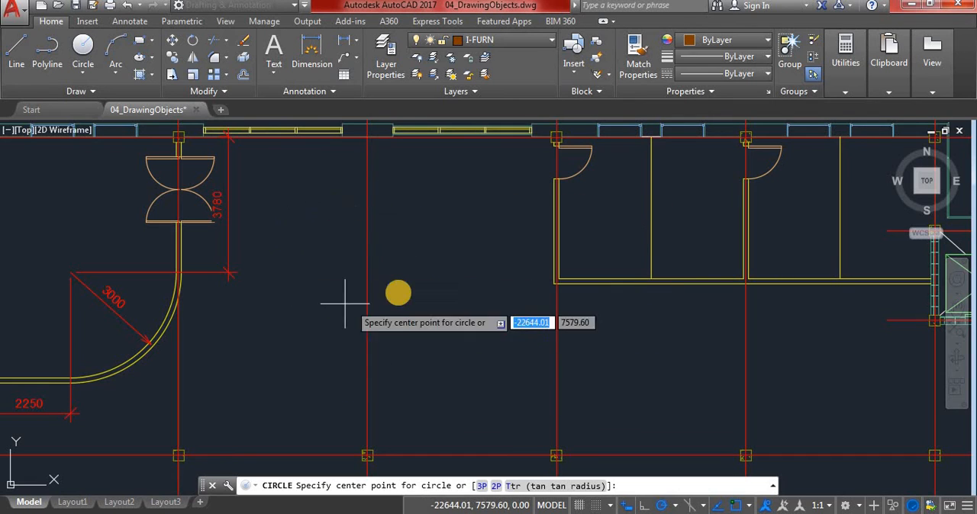
click(410, 277)
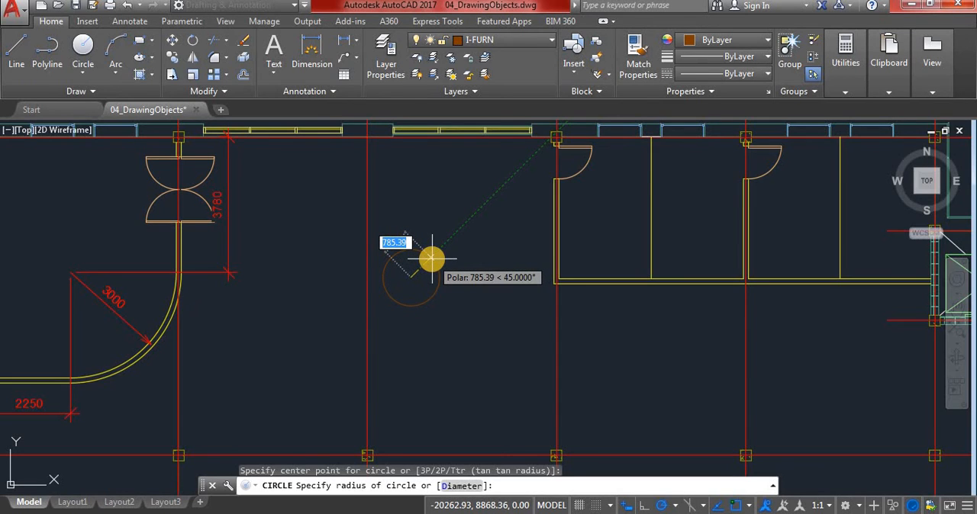
text(1000)
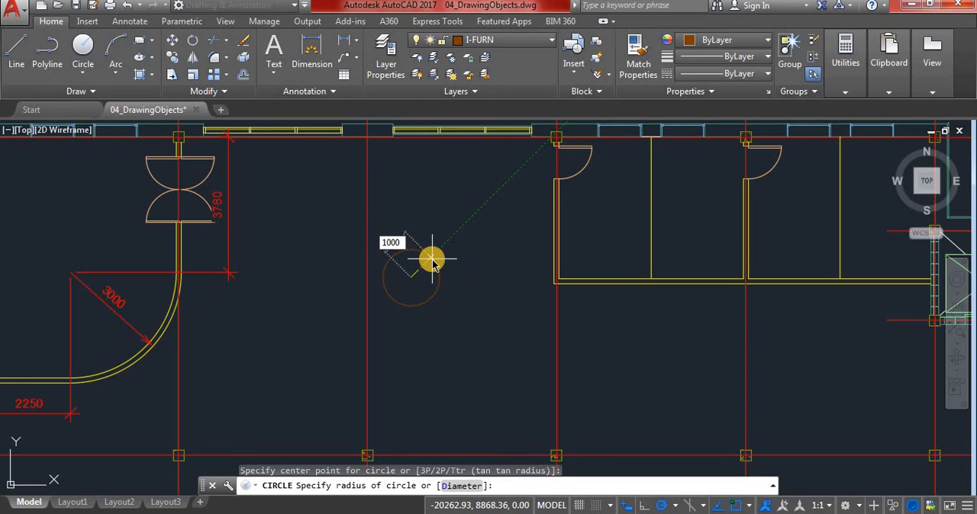
key(Return)
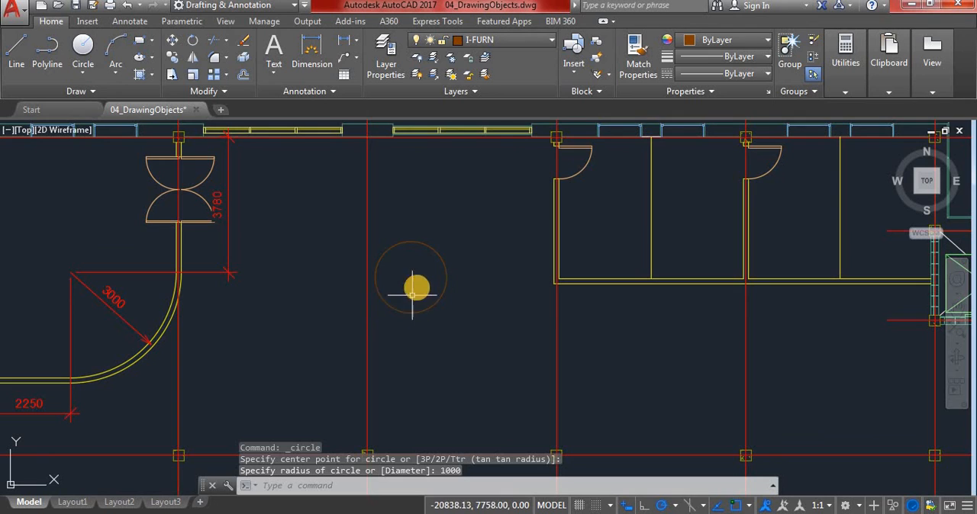
scroll(259, 282, down, 2)
scroll(344, 281, up, 2)
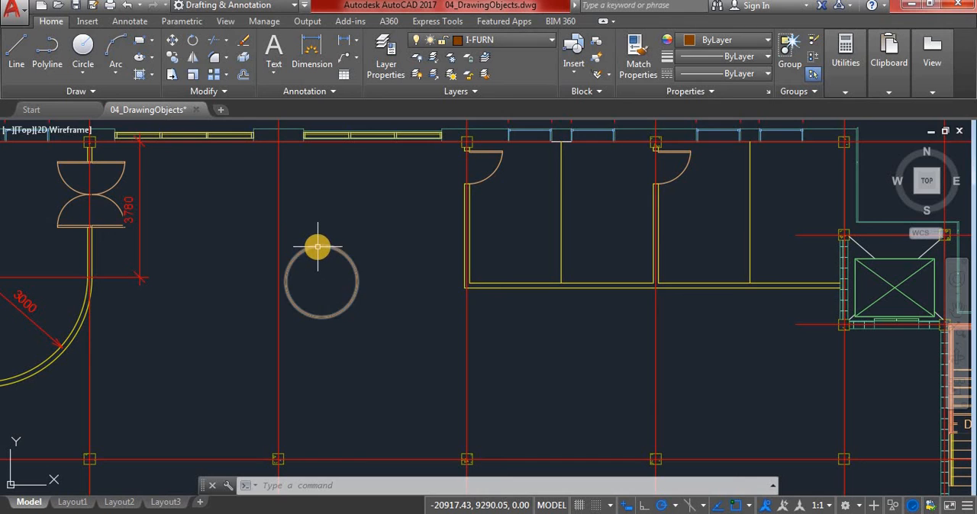
click(82, 70)
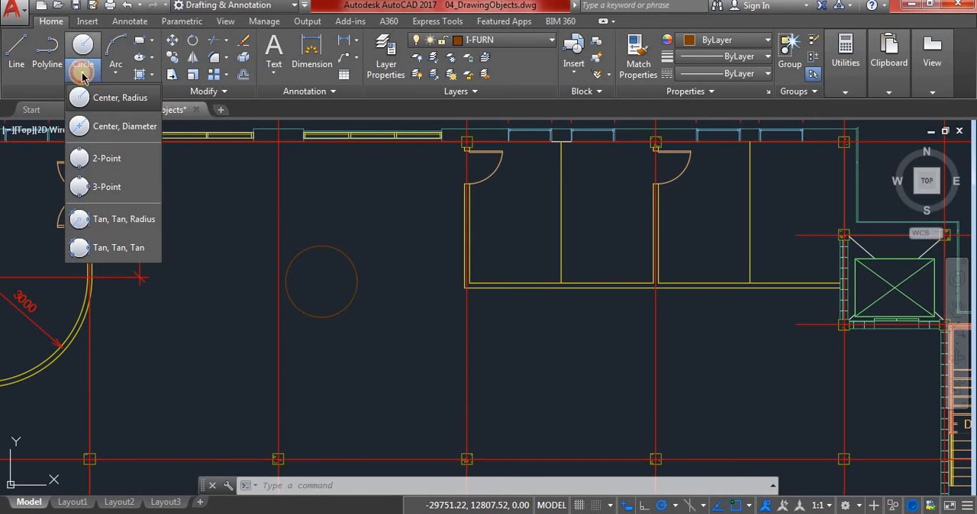
click(86, 78)
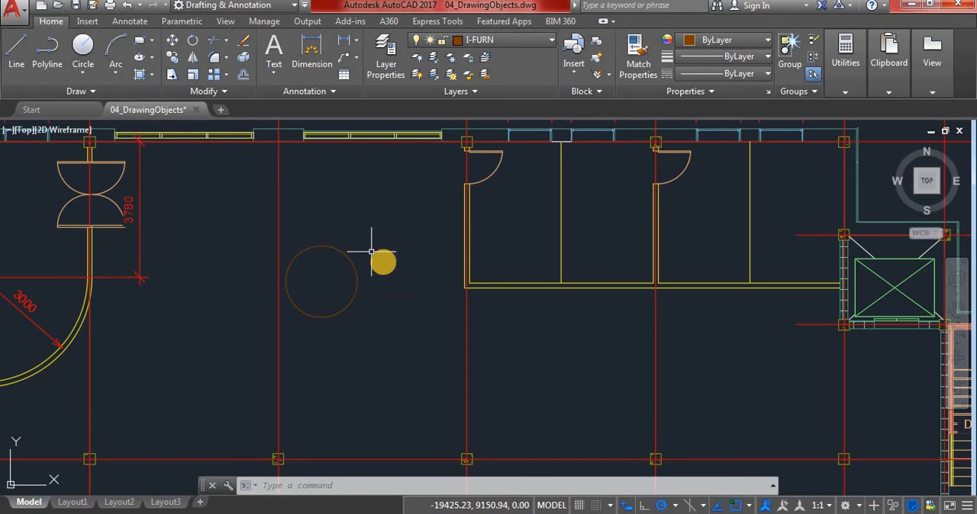